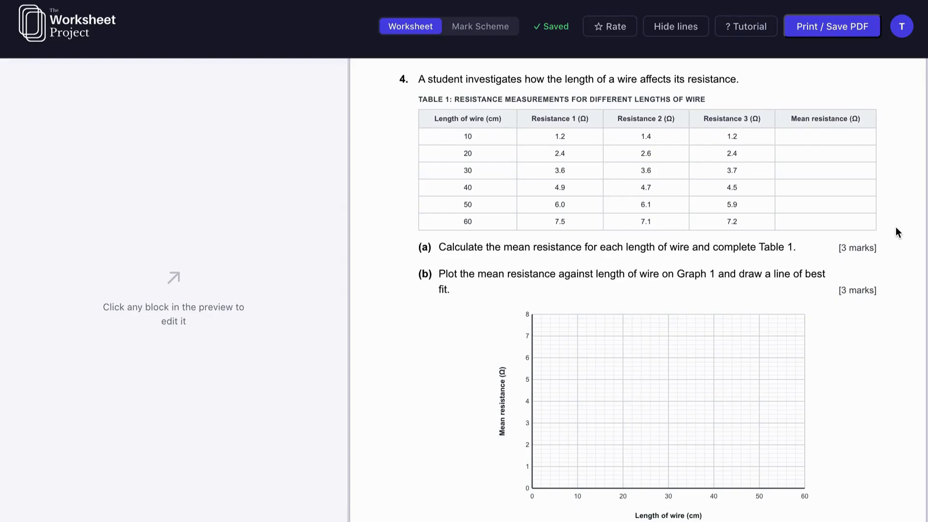
Open question 4 for editing and bring up the Mean resistance column of its data table
{"action": "left_click", "coordinate": [790, 196]}
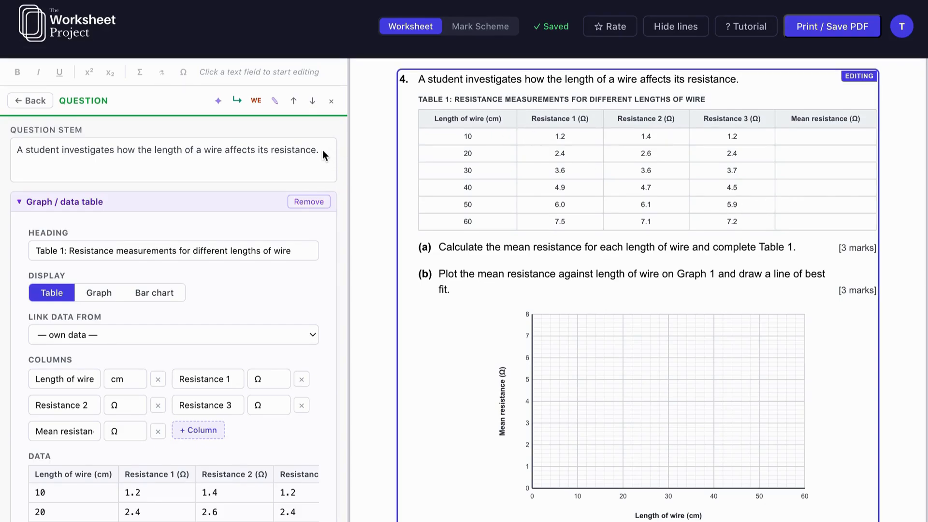
{"action": "scroll", "coordinate": [270, 448], "scroll_direction": "down", "scroll_amount": 1}
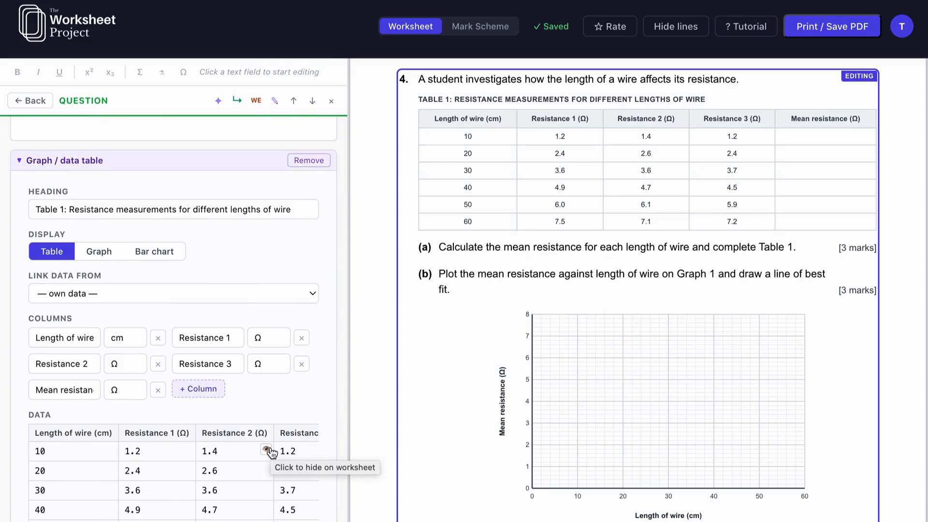
{"action": "scroll", "coordinate": [242, 488], "scroll_direction": "right", "scroll_amount": 5}
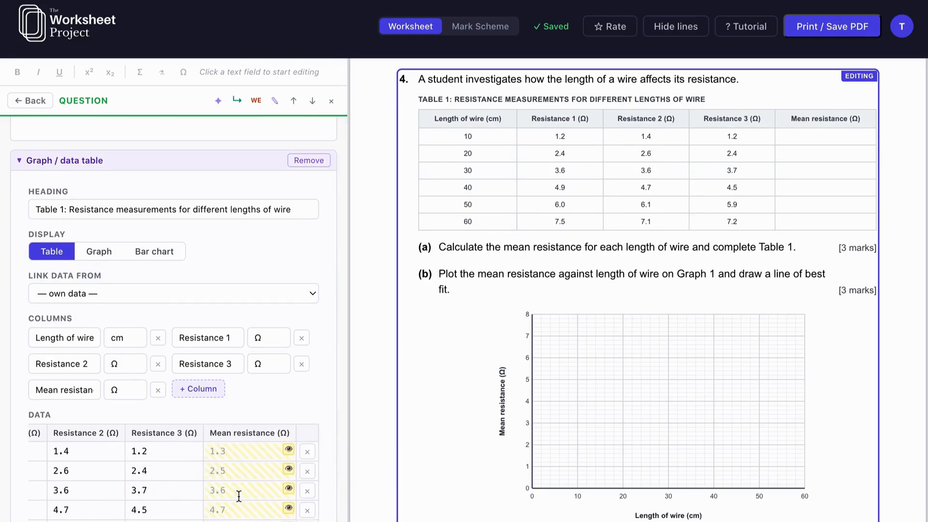
{"action": "scroll", "coordinate": [239, 462], "scroll_direction": "down", "scroll_amount": 1}
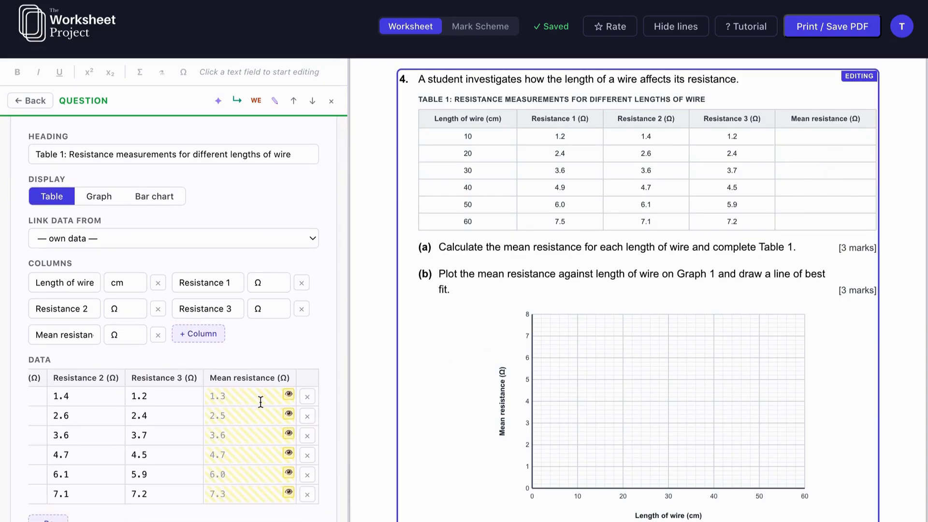
Reveal the mean resistances for 10 cm and 20 cm on the worksheet and hide both again
{"action": "left_click", "coordinate": [288, 395]}
{"action": "left_click", "coordinate": [289, 414]}
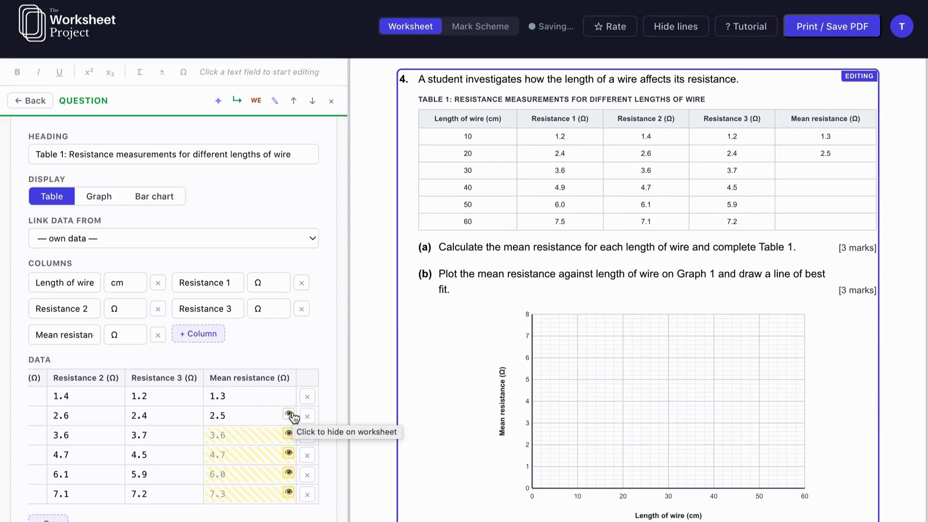
{"action": "left_click", "coordinate": [289, 414]}
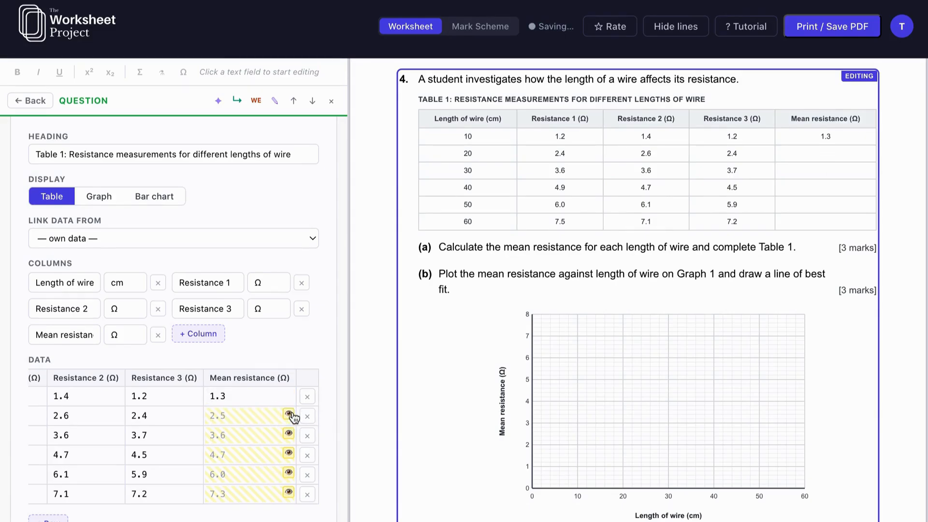
{"action": "left_click", "coordinate": [289, 395]}
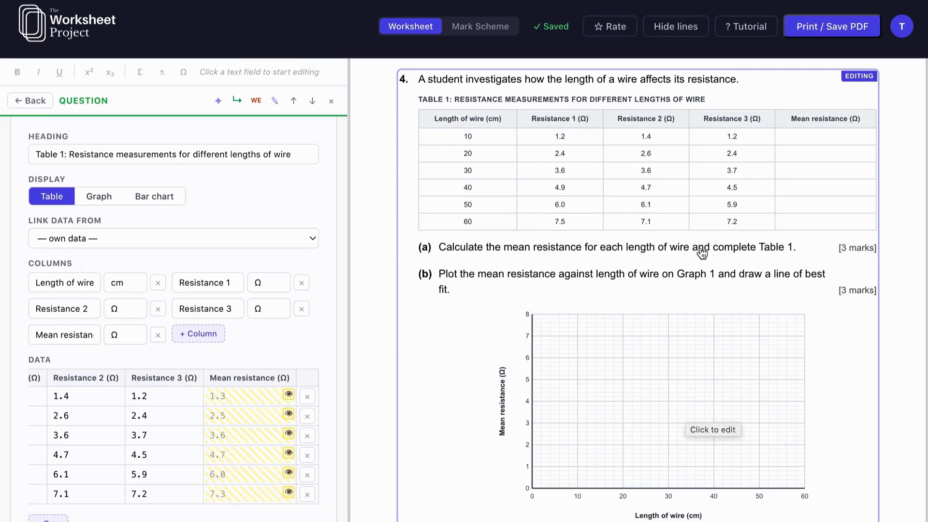
Check question 4's completed table and graph in the mark scheme, and return to the worksheet
{"action": "left_click", "coordinate": [490, 32]}
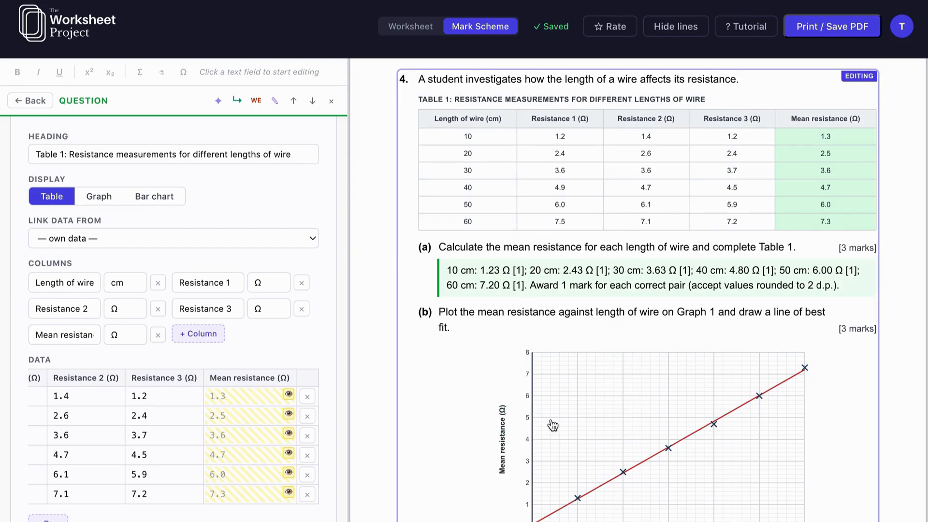
{"action": "left_click", "coordinate": [410, 26]}
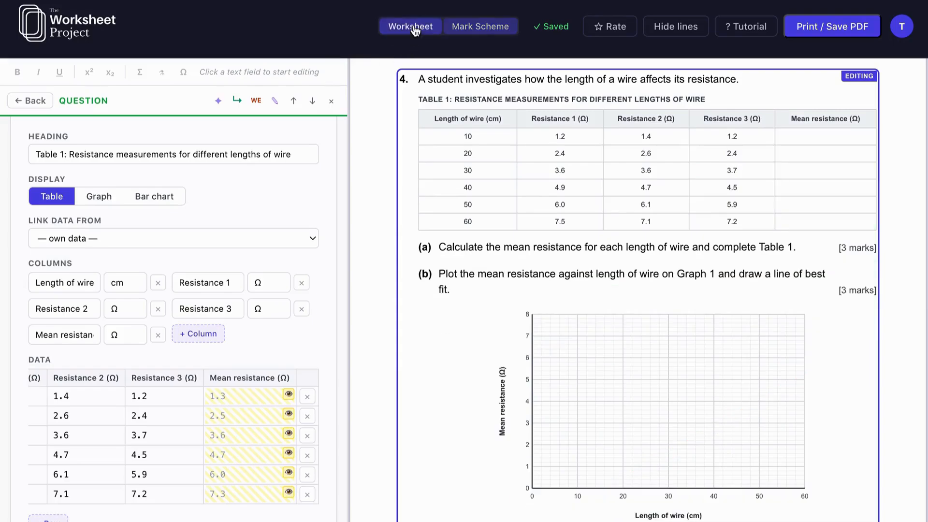
Hide the x-axis and y-axis labels and scales on the graph in part (b)
{"action": "scroll", "coordinate": [593, 329], "scroll_direction": "down", "scroll_amount": 2}
{"action": "scroll", "coordinate": [633, 365], "scroll_direction": "down", "scroll_amount": 1}
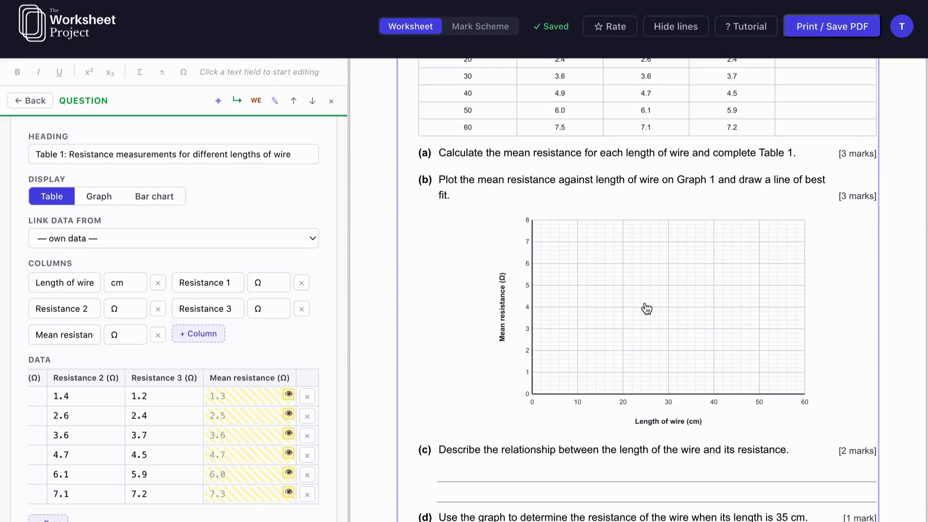
{"action": "scroll", "coordinate": [285, 410], "scroll_direction": "down", "scroll_amount": 15}
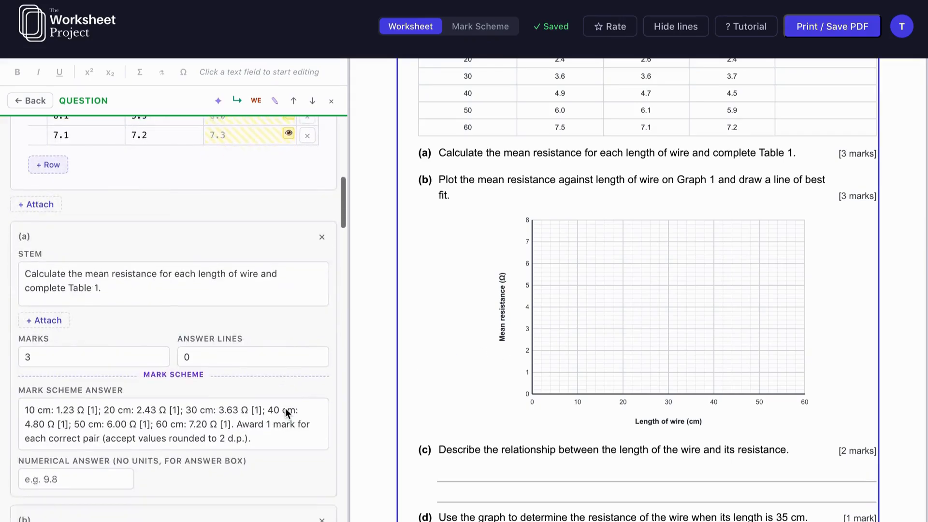
{"action": "scroll", "coordinate": [285, 408], "scroll_direction": "down", "scroll_amount": 5}
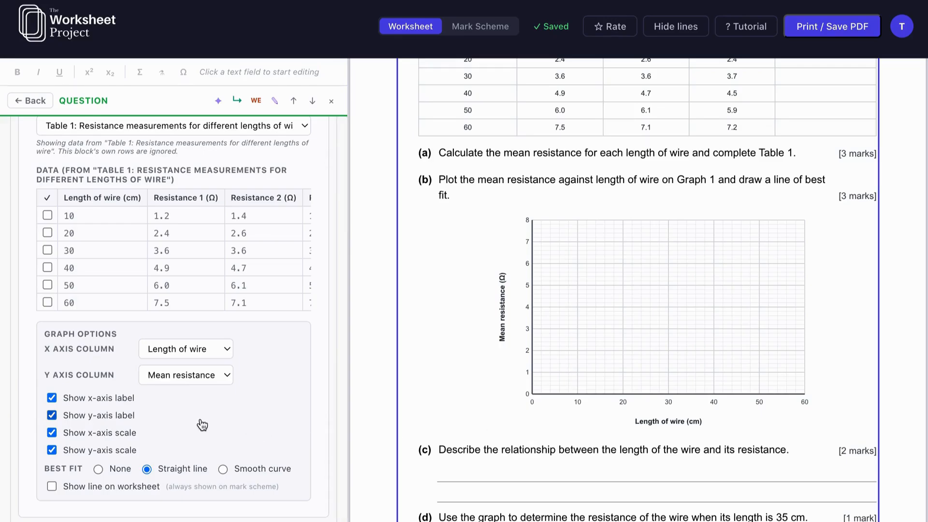
{"action": "left_click", "coordinate": [53, 401]}
{"action": "left_click", "coordinate": [51, 416]}
{"action": "left_click", "coordinate": [52, 432]}
{"action": "left_click", "coordinate": [52, 451]}
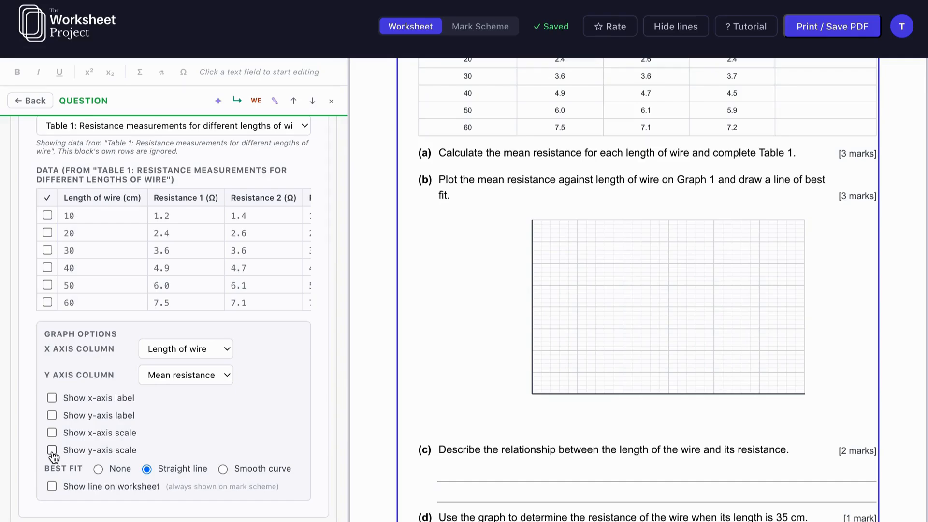
Show both axis labels and both axis scales on part (b)'s graph again
{"action": "left_click", "coordinate": [52, 450]}
{"action": "left_click", "coordinate": [51, 433]}
{"action": "left_click", "coordinate": [52, 415]}
{"action": "left_click", "coordinate": [52, 397]}
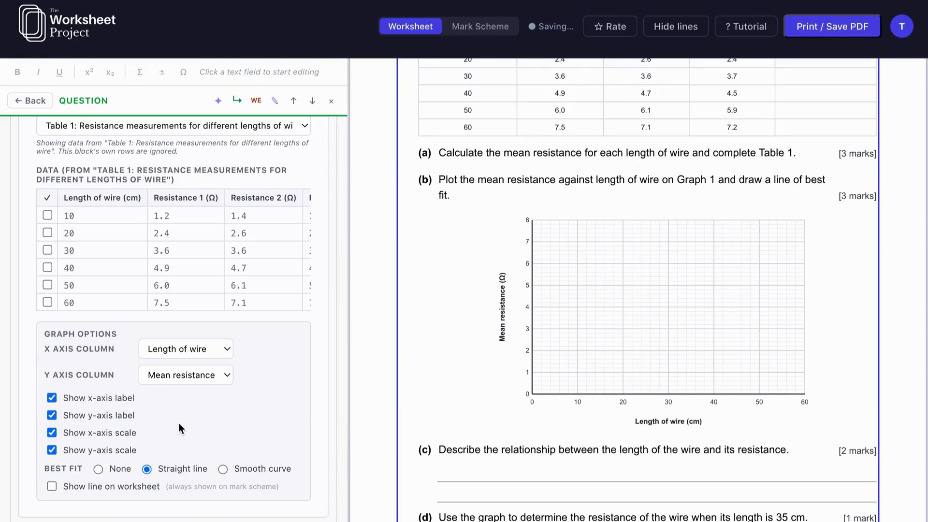
Plot the 10 cm and 20 cm data points on the worksheet graph in part (b)
{"action": "left_click", "coordinate": [48, 215]}
{"action": "left_click", "coordinate": [48, 232]}
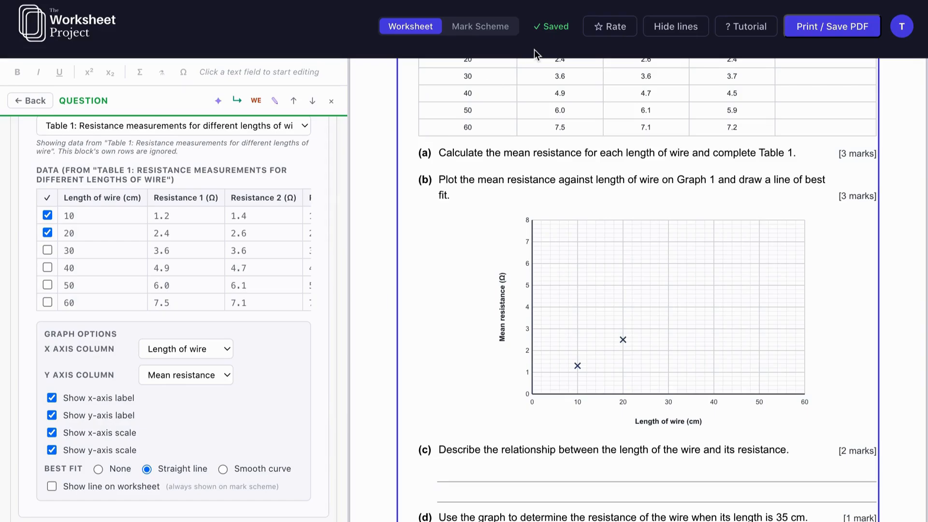
Review the mark scheme for question 4, examining the table, the graph and the model answers to parts (a) to (g)
{"action": "left_click", "coordinate": [487, 28]}
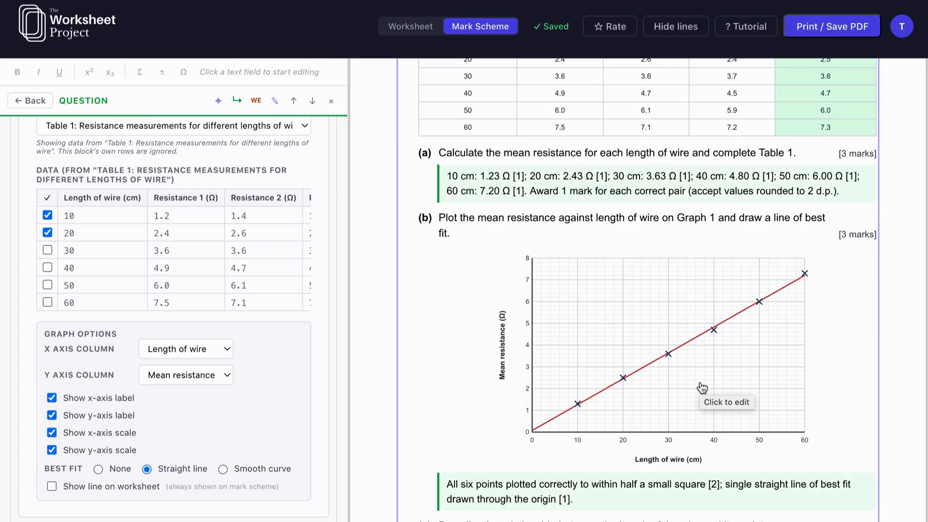
{"action": "scroll", "coordinate": [517, 410], "scroll_direction": "down", "scroll_amount": 2}
{"action": "scroll", "coordinate": [574, 392], "scroll_direction": "up", "scroll_amount": 3}
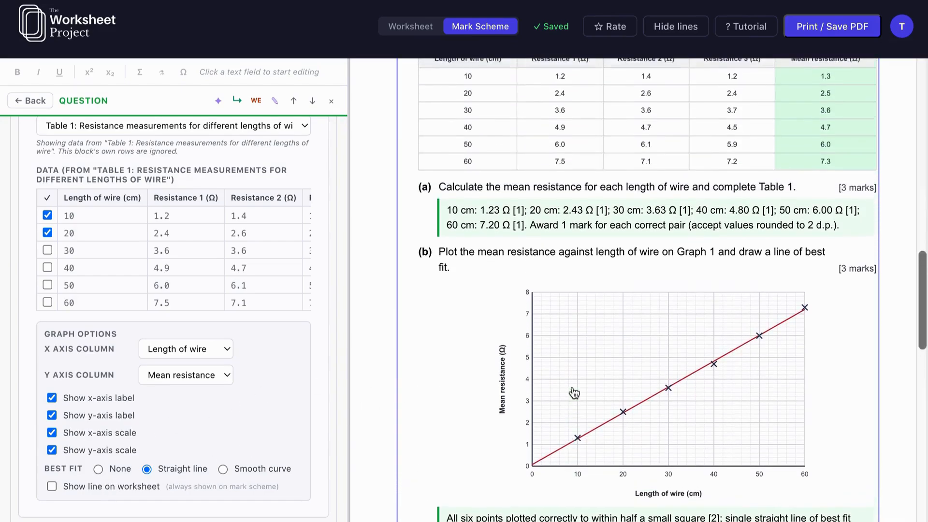
{"action": "scroll", "coordinate": [574, 392], "scroll_direction": "up", "scroll_amount": 3}
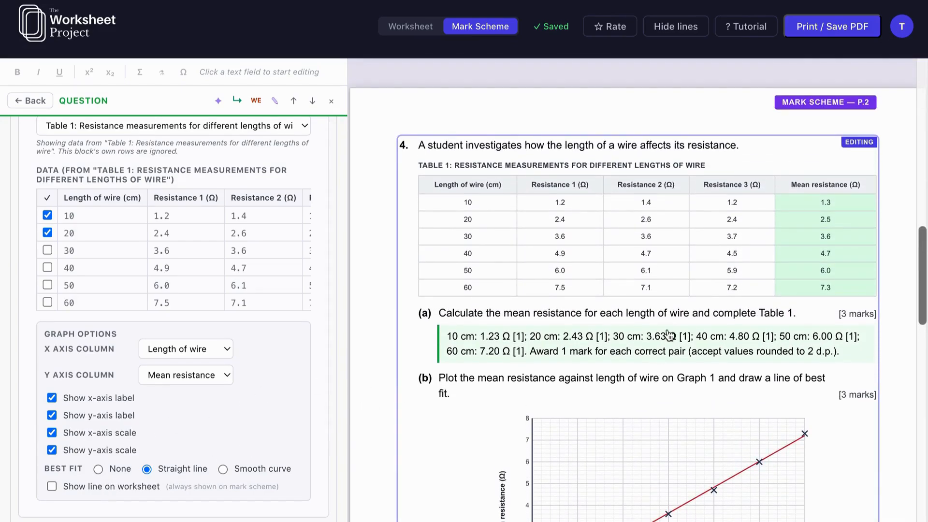
{"action": "scroll", "coordinate": [657, 407], "scroll_direction": "down", "scroll_amount": 7}
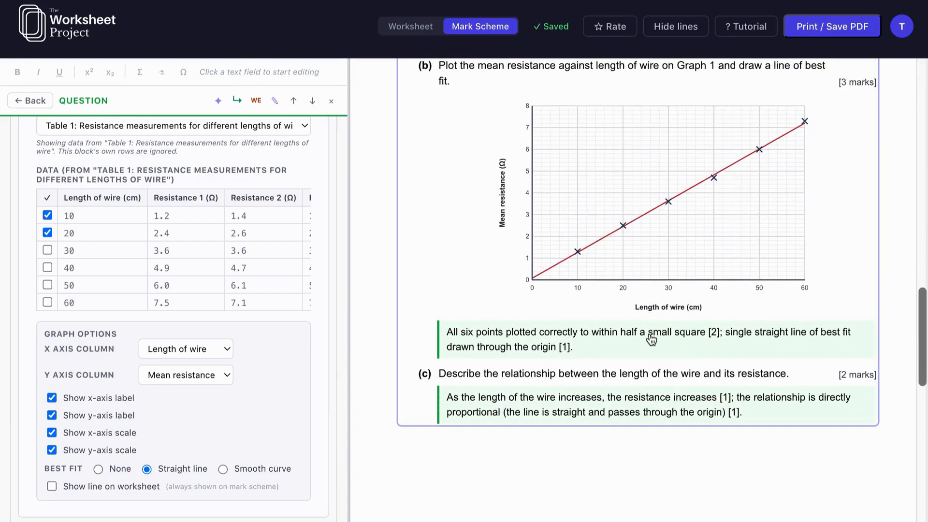
{"action": "scroll", "coordinate": [651, 340], "scroll_direction": "up", "scroll_amount": 5}
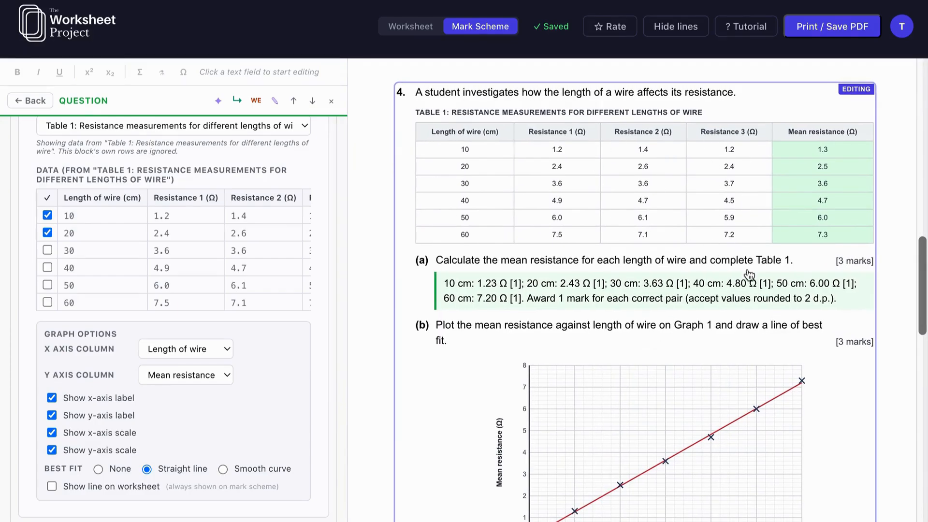
{"action": "scroll", "coordinate": [708, 367], "scroll_direction": "down", "scroll_amount": 12}
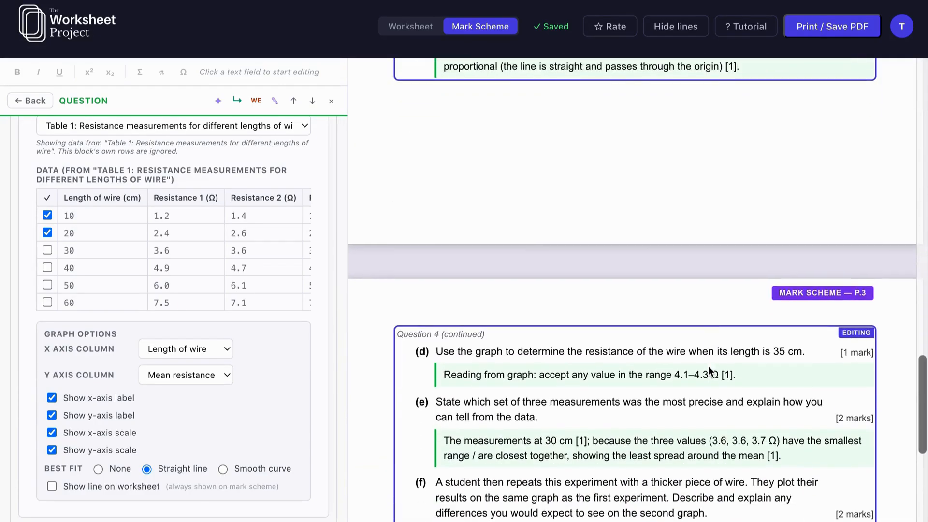
{"action": "scroll", "coordinate": [695, 424], "scroll_direction": "down", "scroll_amount": 1}
{"action": "scroll", "coordinate": [696, 427], "scroll_direction": "down", "scroll_amount": 1}
{"action": "scroll", "coordinate": [664, 309], "scroll_direction": "up", "scroll_amount": 1}
{"action": "scroll", "coordinate": [664, 309], "scroll_direction": "up", "scroll_amount": 8}
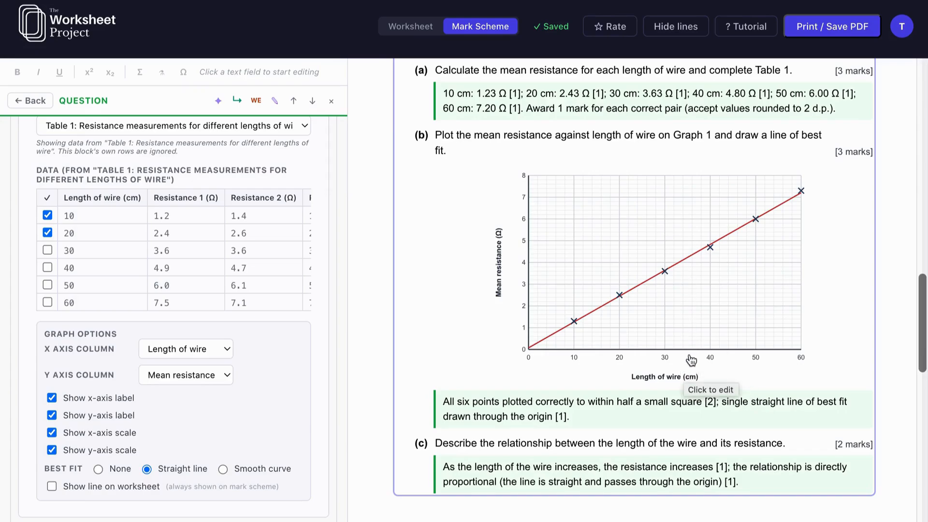
{"action": "scroll", "coordinate": [688, 365], "scroll_direction": "up", "scroll_amount": 2}
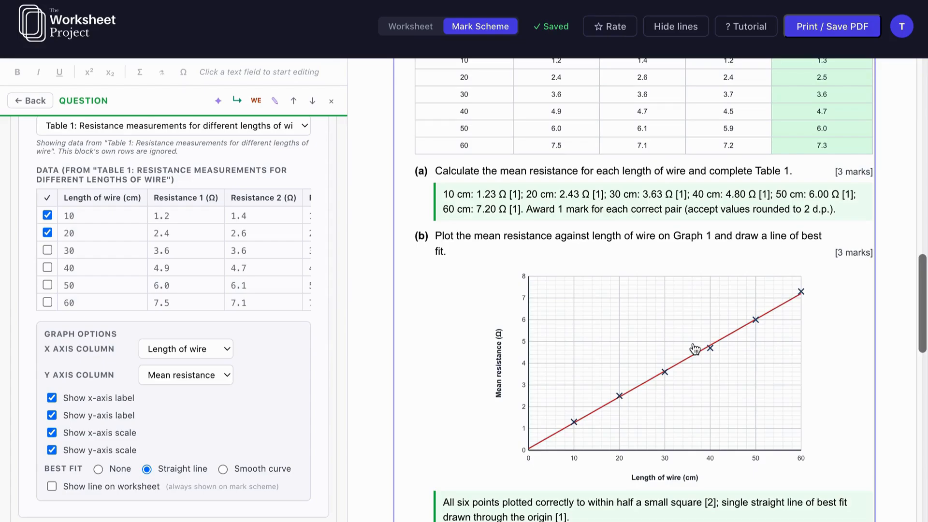
{"action": "scroll", "coordinate": [694, 349], "scroll_direction": "up", "scroll_amount": 3}
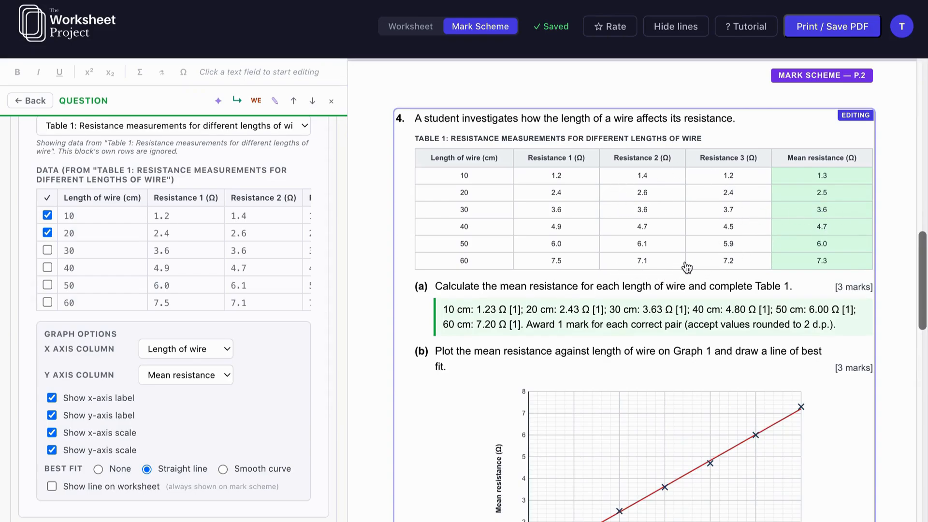
{"action": "scroll", "coordinate": [710, 259], "scroll_direction": "down", "scroll_amount": 1}
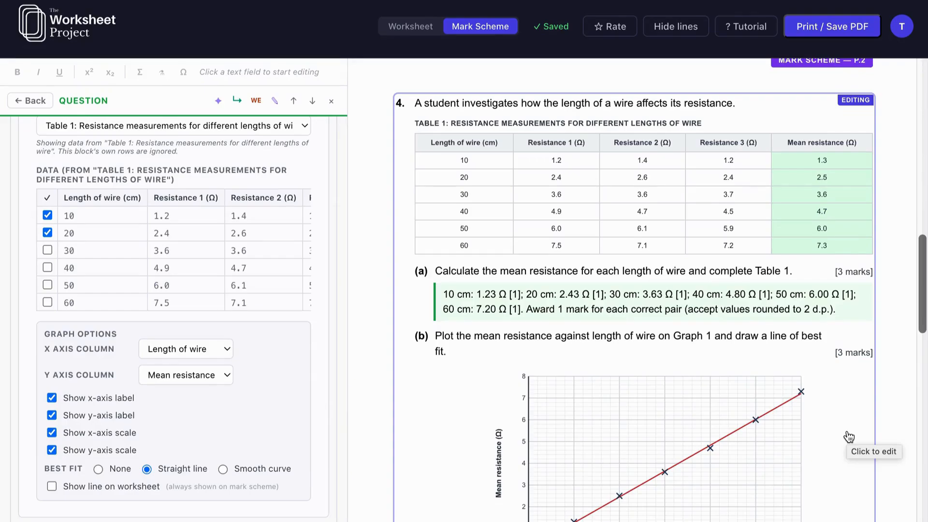
{"action": "scroll", "coordinate": [849, 436], "scroll_direction": "down", "scroll_amount": 12}
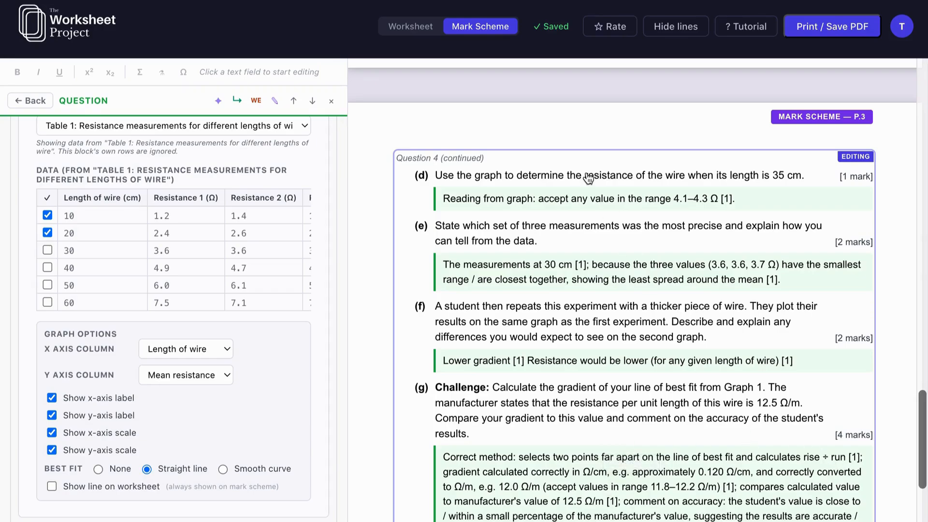
Return to the student worksheet and hide its answer lines
{"action": "left_click", "coordinate": [410, 26]}
{"action": "scroll", "coordinate": [562, 367], "scroll_direction": "up", "scroll_amount": 10}
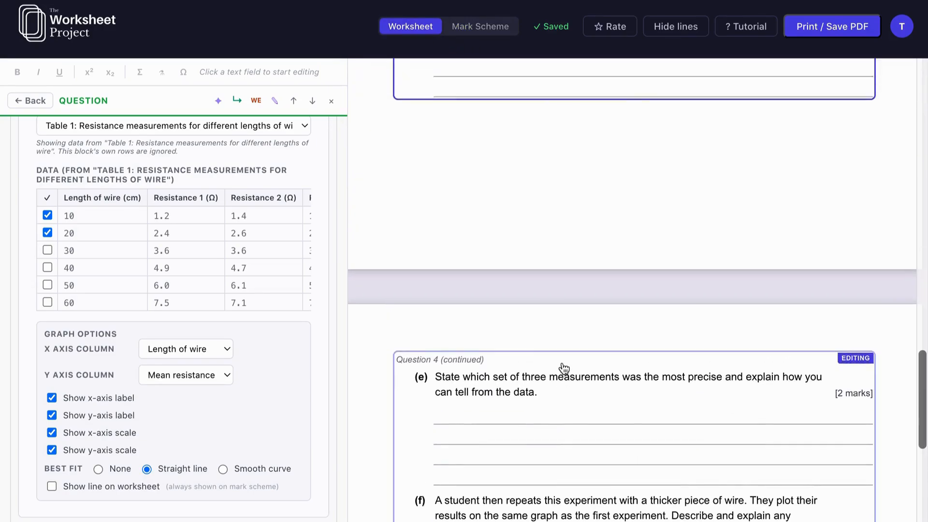
{"action": "scroll", "coordinate": [562, 368], "scroll_direction": "up", "scroll_amount": 1}
{"action": "scroll", "coordinate": [714, 290], "scroll_direction": "up", "scroll_amount": 2}
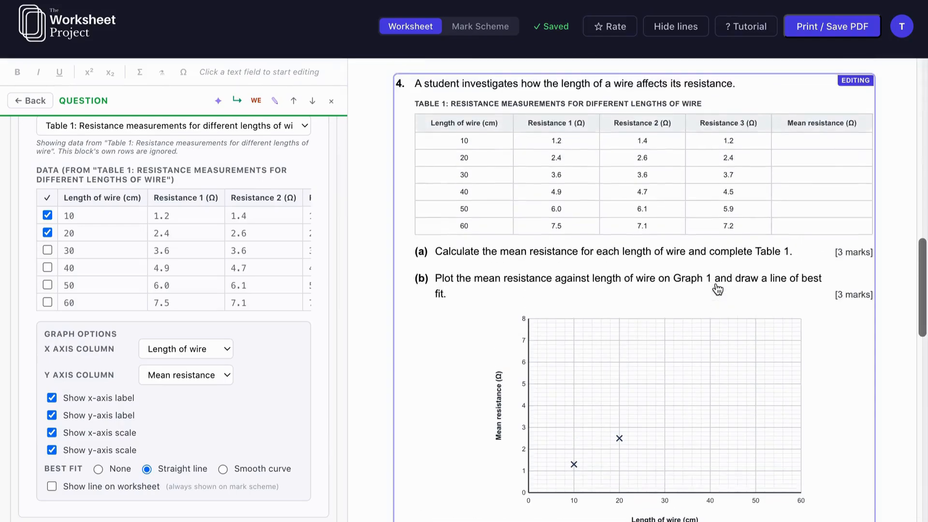
{"action": "scroll", "coordinate": [717, 289], "scroll_direction": "down", "scroll_amount": 4}
{"action": "scroll", "coordinate": [718, 290], "scroll_direction": "down", "scroll_amount": 4}
{"action": "scroll", "coordinate": [716, 288], "scroll_direction": "up", "scroll_amount": 4}
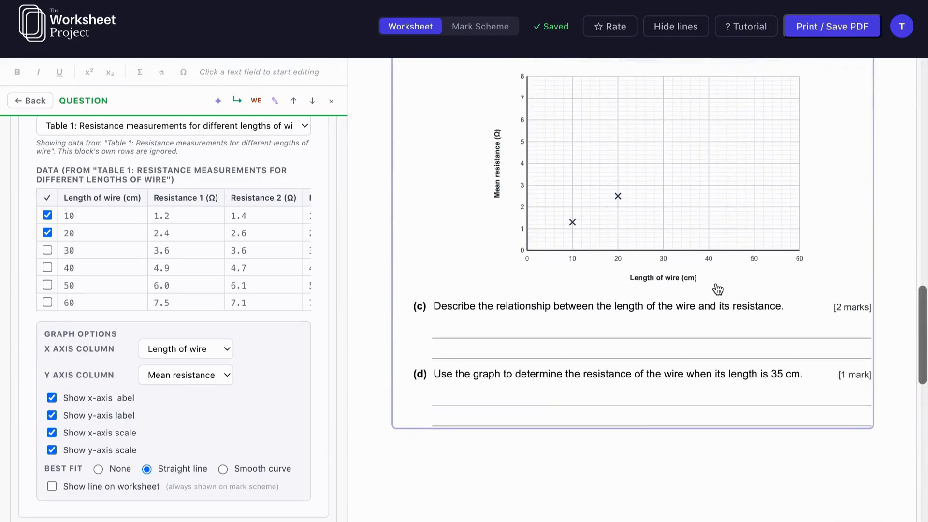
{"action": "left_click", "coordinate": [691, 29]}
{"action": "scroll", "coordinate": [738, 370], "scroll_direction": "up", "scroll_amount": 5}
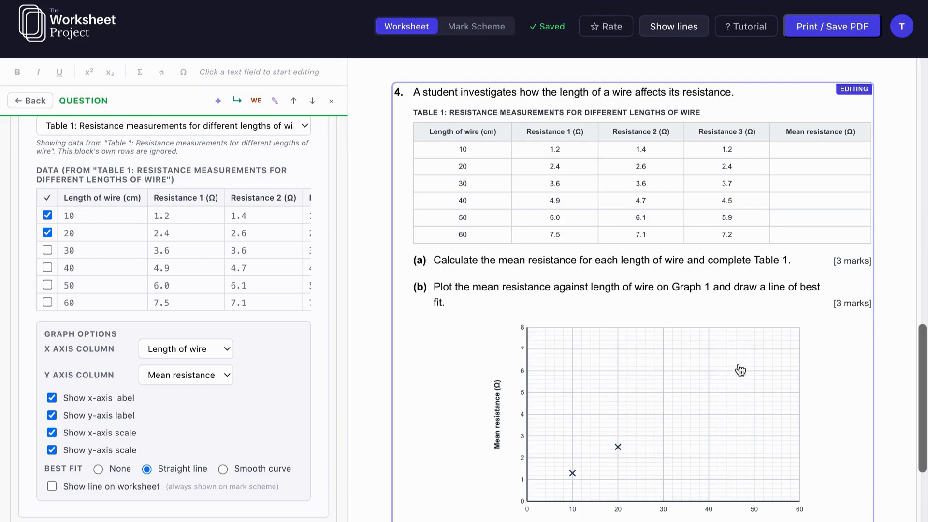
{"action": "scroll", "coordinate": [782, 387], "scroll_direction": "down", "scroll_amount": 2}
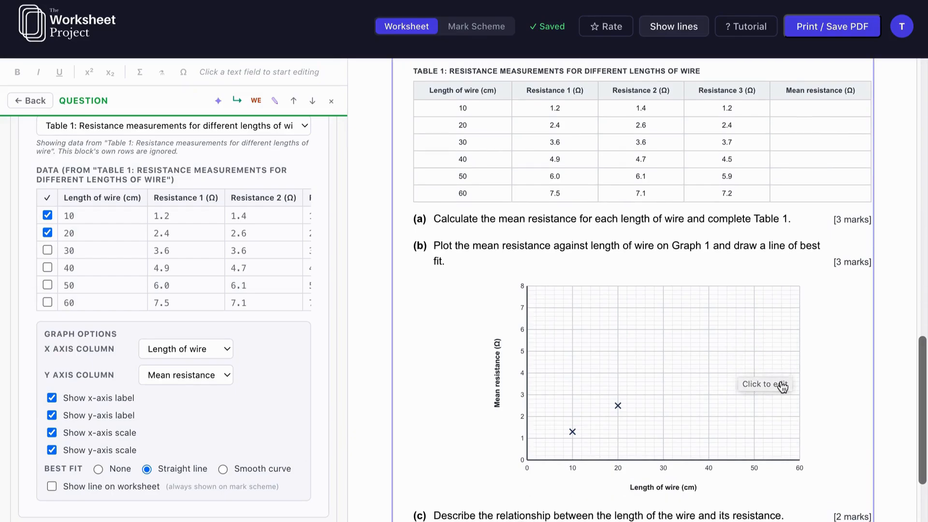